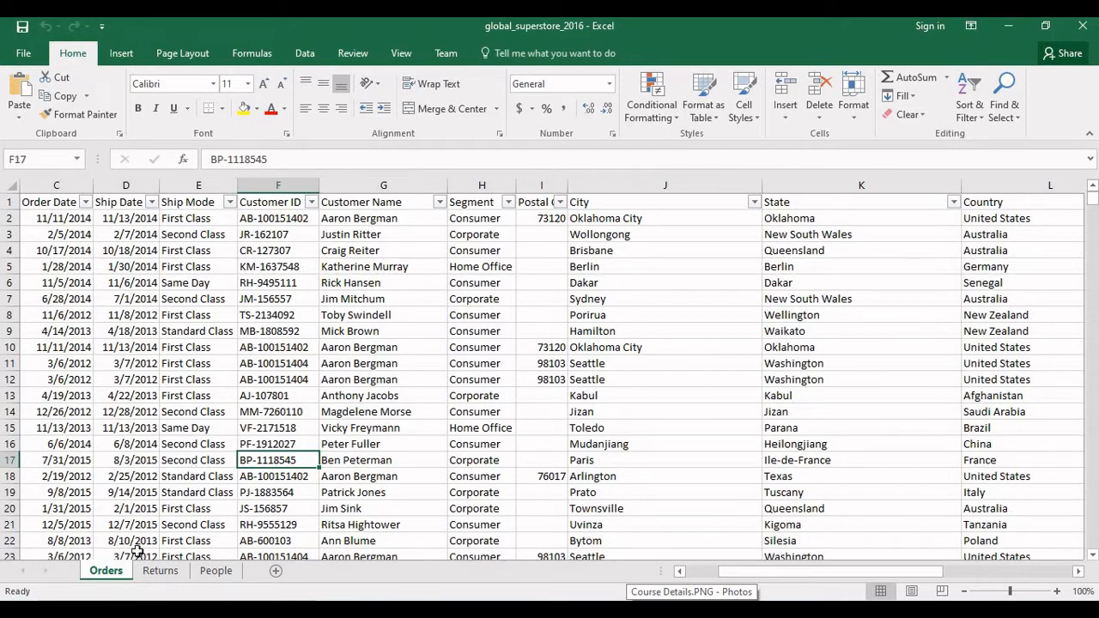
- Look through the Orders, Returns and People sheets of the global_superstore_2016 workbook
{"action": "left_click", "coordinate": [157, 572]}
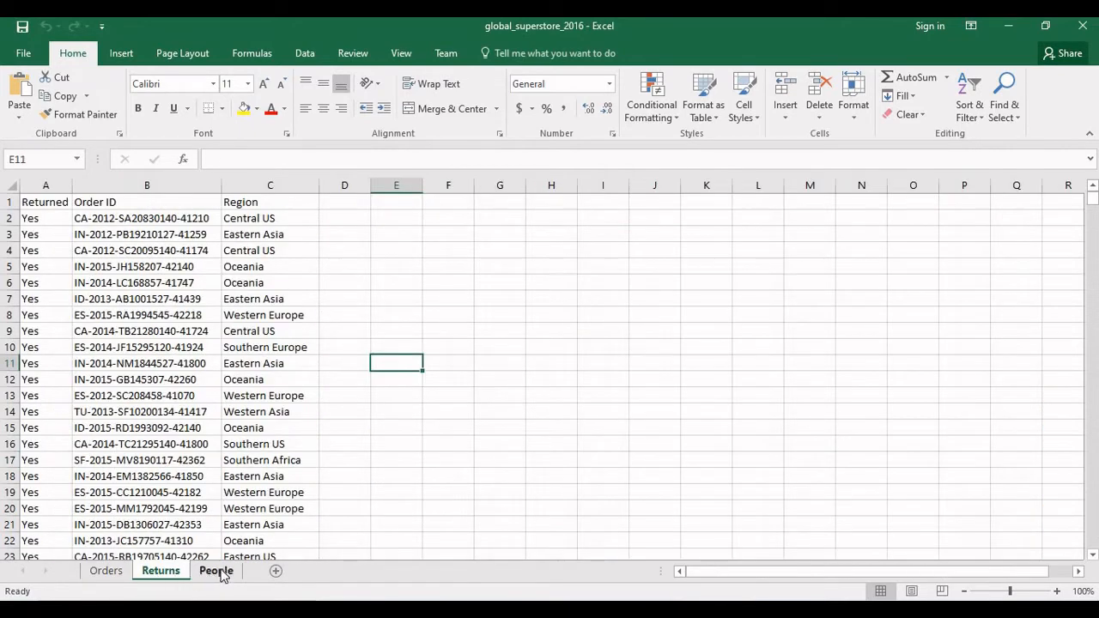
{"action": "left_click", "coordinate": [216, 571]}
{"action": "left_click", "coordinate": [180, 573]}
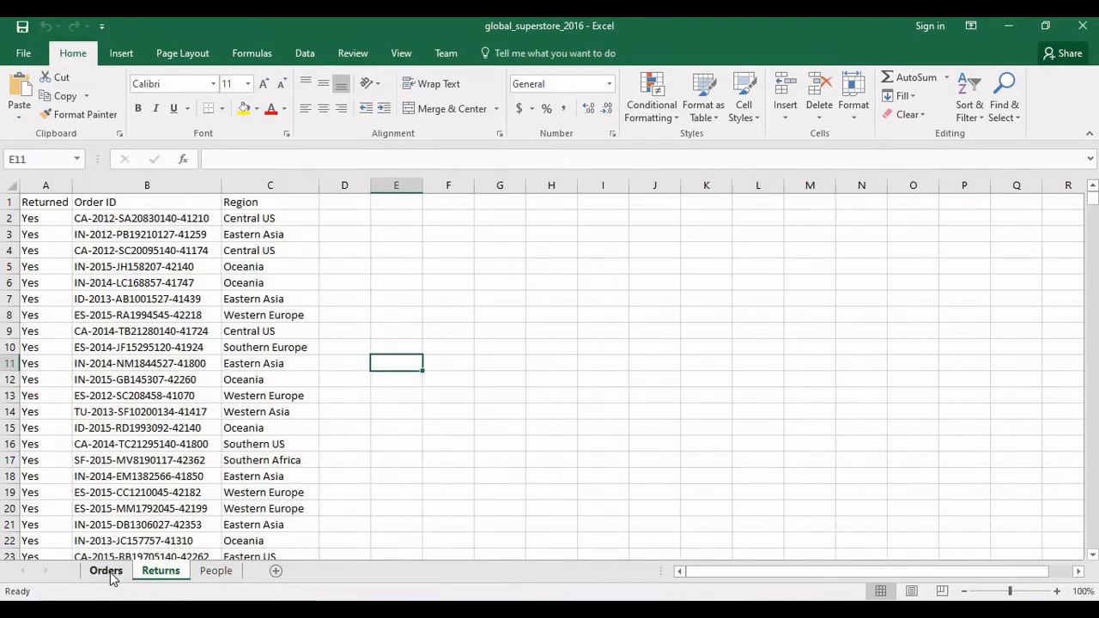
{"action": "left_click", "coordinate": [105, 571]}
{"action": "left_click", "coordinate": [149, 573]}
{"action": "left_click", "coordinate": [203, 572]}
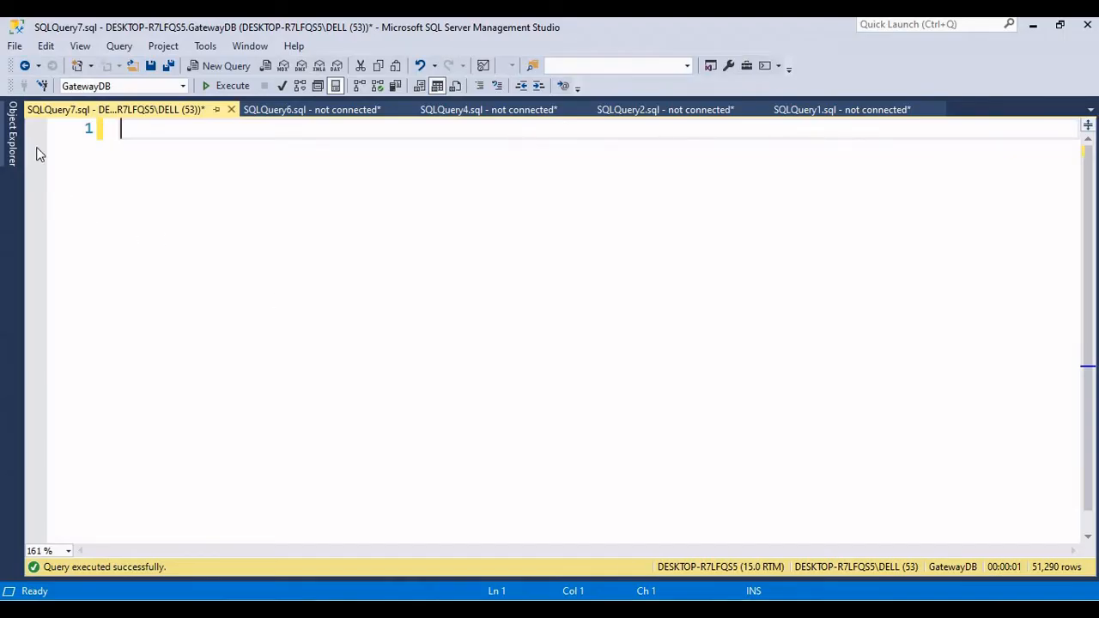
- Switch to SQL Server Management Studio and start the Import Data wizard for the GatewayDB database, enlarging its window
{"action": "left_click", "coordinate": [12, 133]}
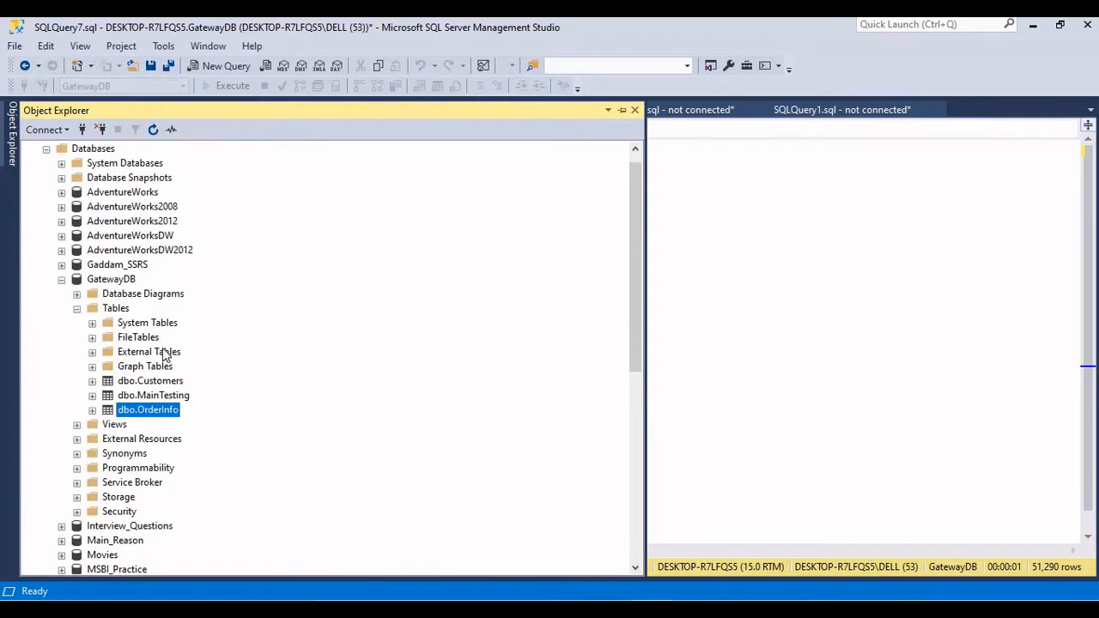
{"action": "right_click", "coordinate": [117, 281]}
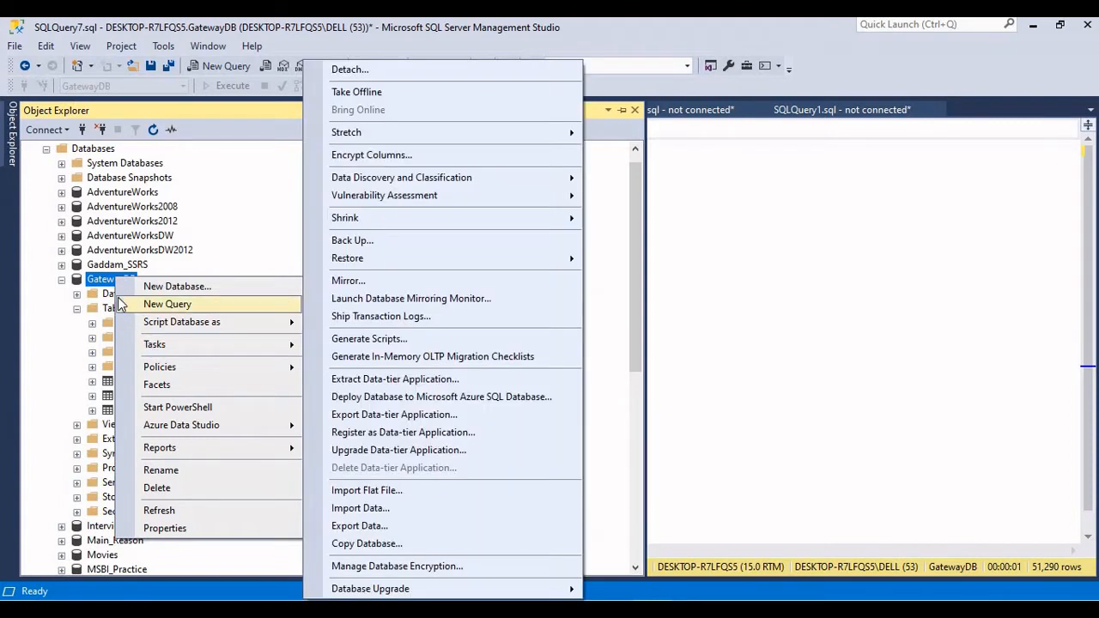
{"action": "left_click", "coordinate": [267, 257]}
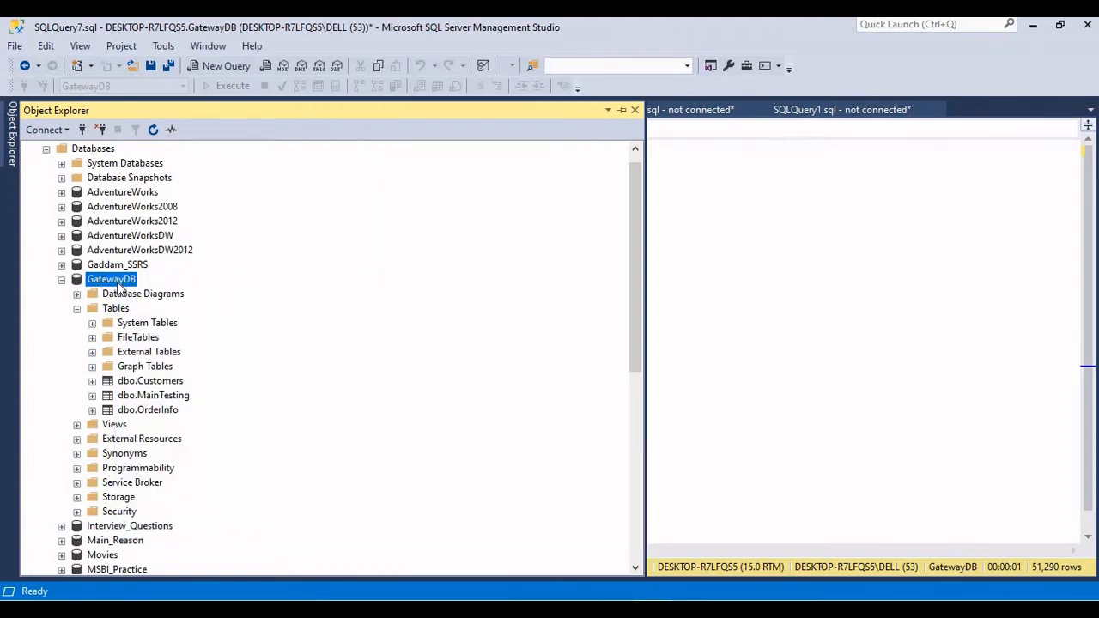
{"action": "right_click", "coordinate": [120, 287]}
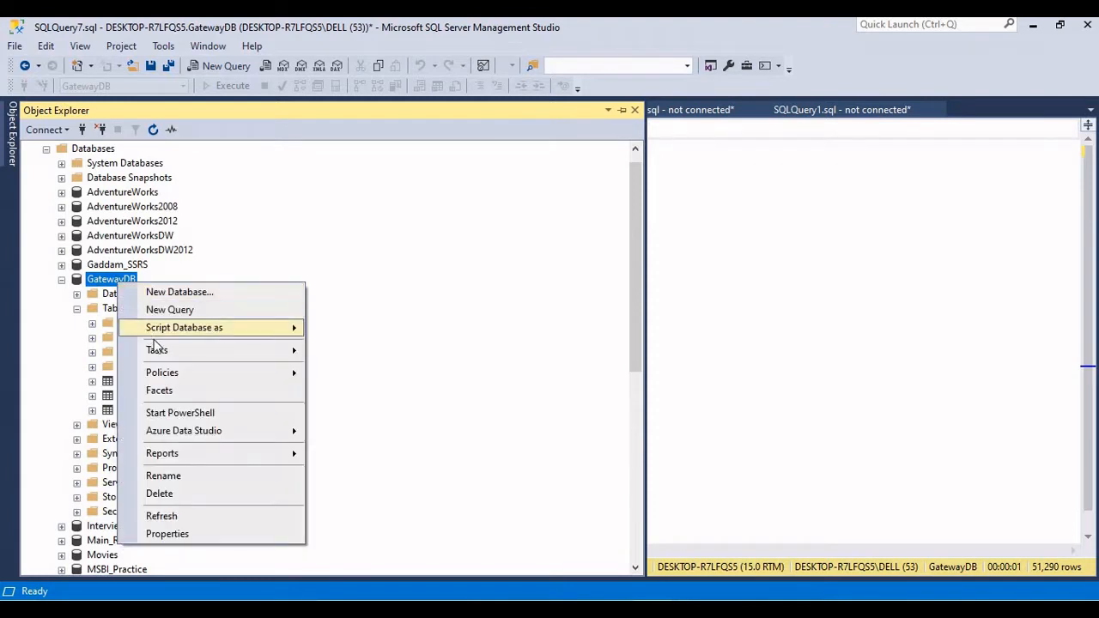
{"action": "mouse_move", "coordinate": [158, 352]}
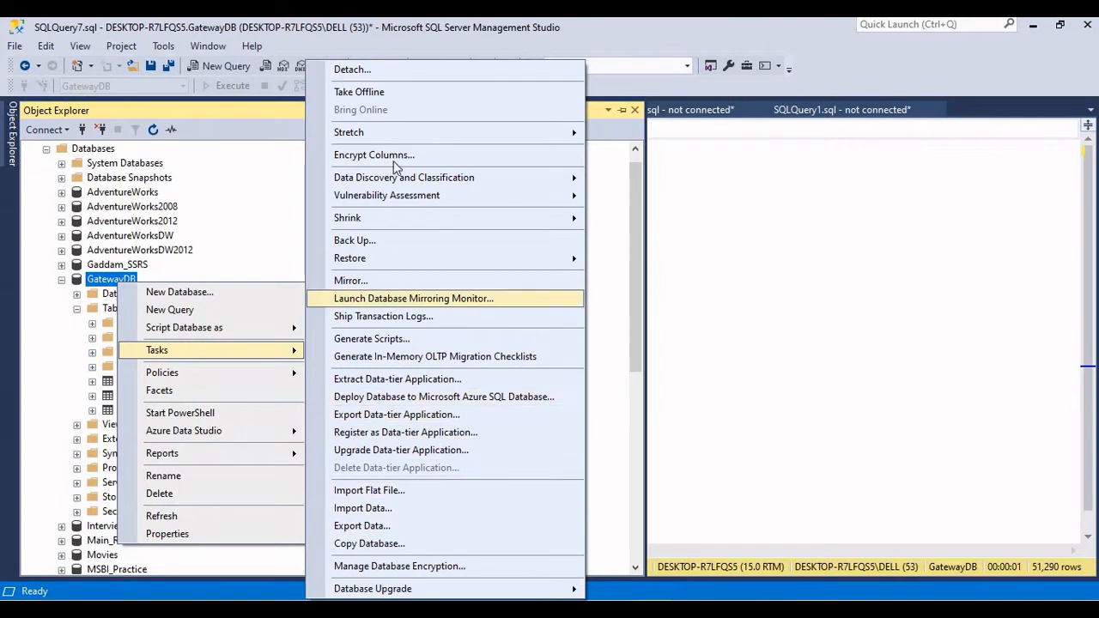
{"action": "left_click", "coordinate": [347, 508]}
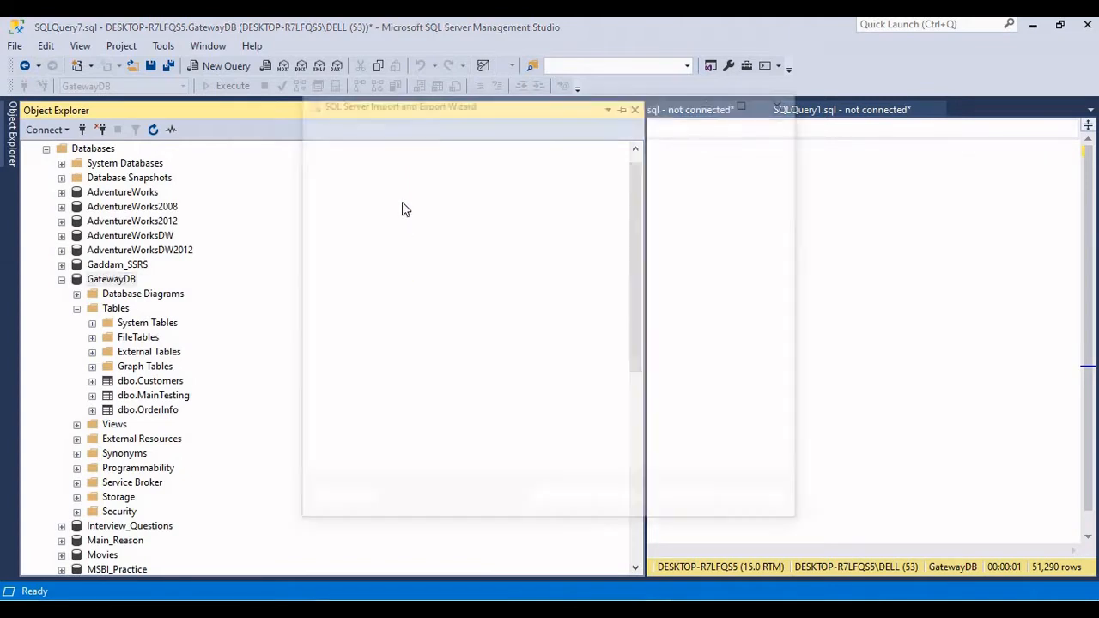
{"action": "double_click", "coordinate": [549, 109]}
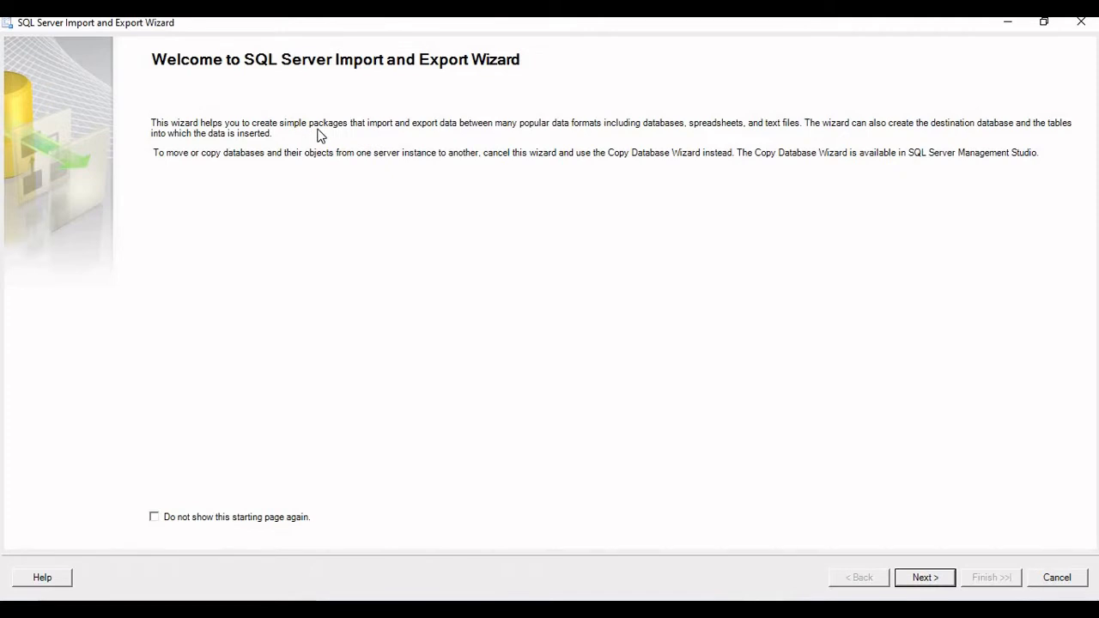
- Set the import's data source to Microsoft Excel, using the global_superstore_2016 file on the Desktop
{"action": "left_click", "coordinate": [903, 575]}
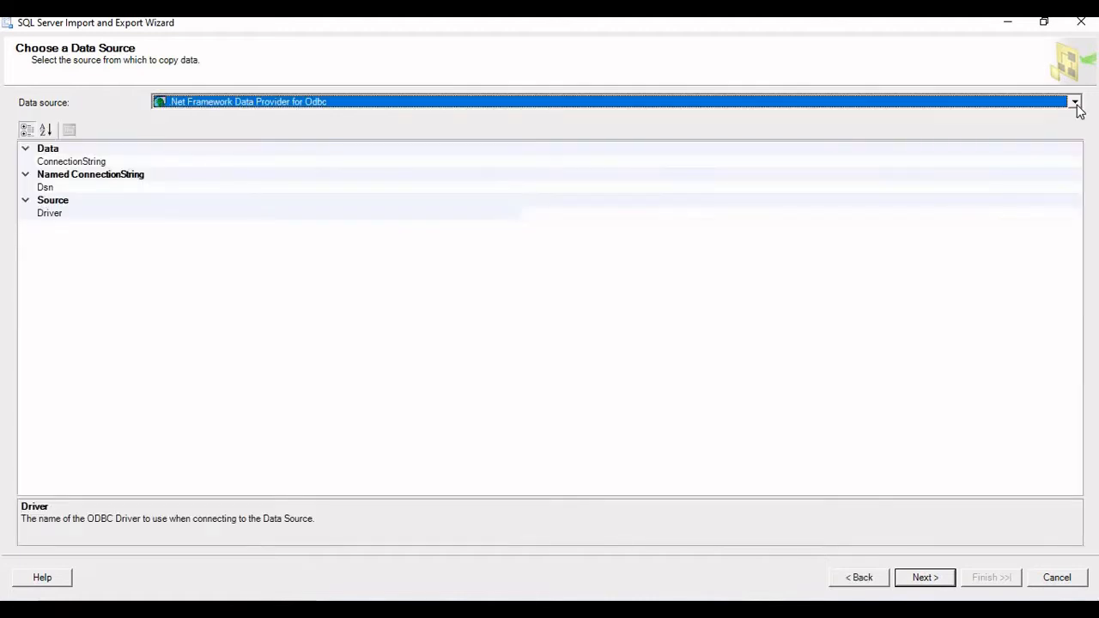
{"action": "left_click", "coordinate": [1074, 103]}
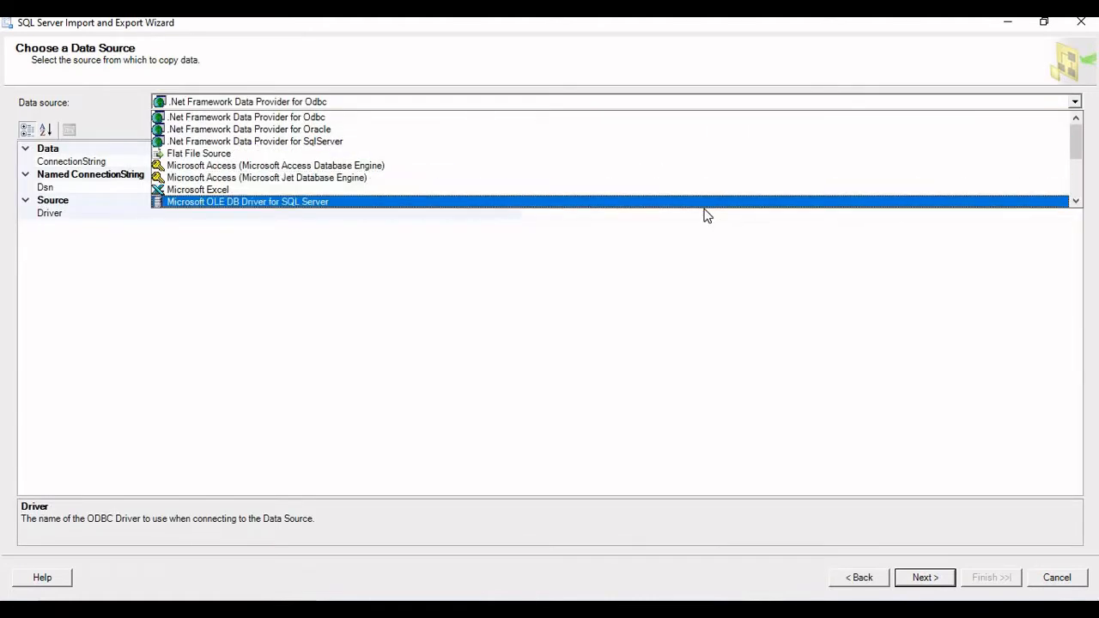
{"action": "left_click", "coordinate": [290, 189]}
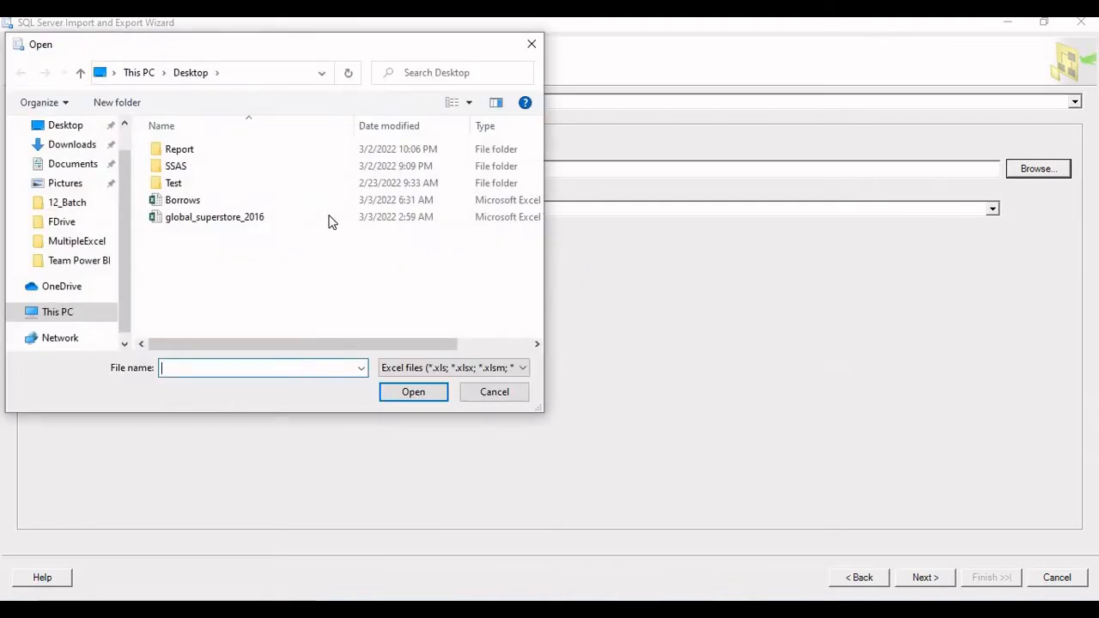
{"action": "double_click", "coordinate": [247, 220]}
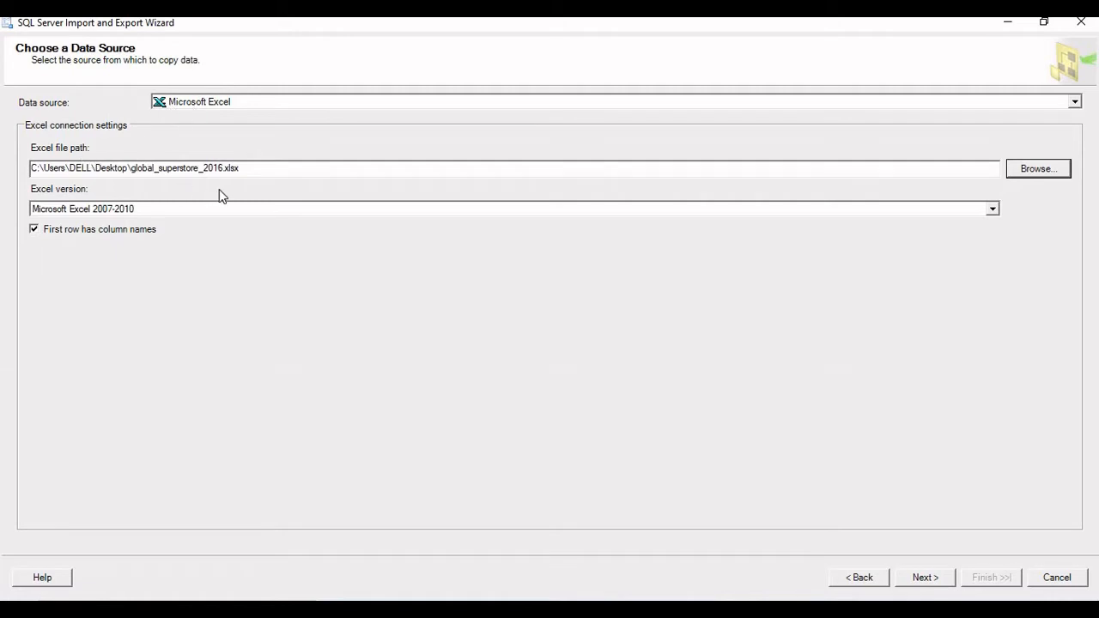
{"action": "left_click", "coordinate": [910, 581]}
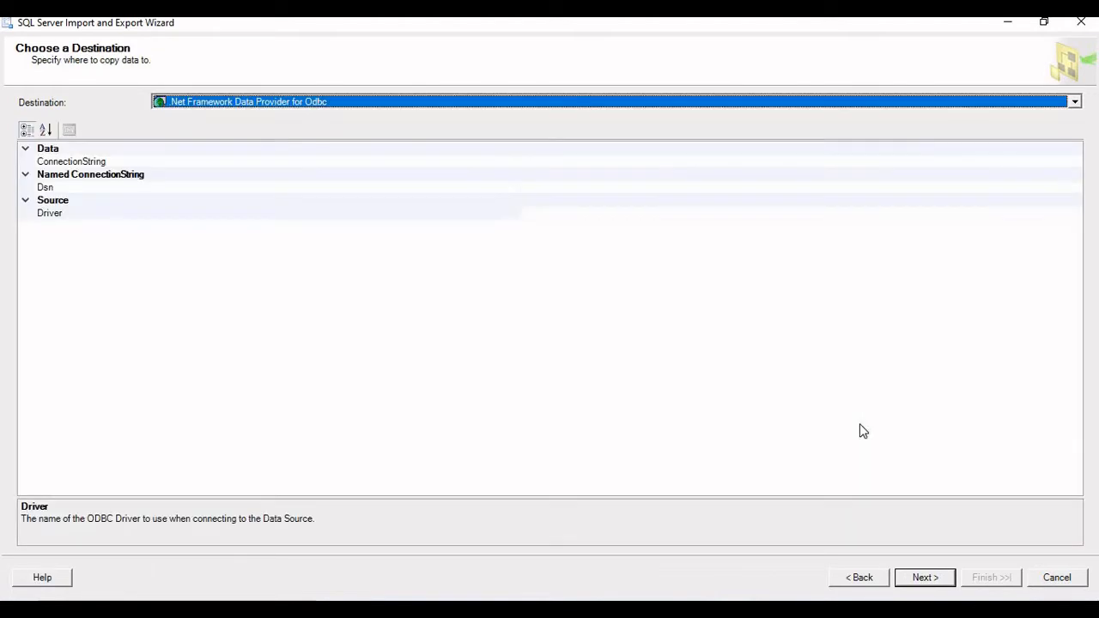
- Set the import destination to Microsoft OLE DB Provider for SQL Server, keeping GatewayDB as the target database
{"action": "left_click", "coordinate": [1013, 106]}
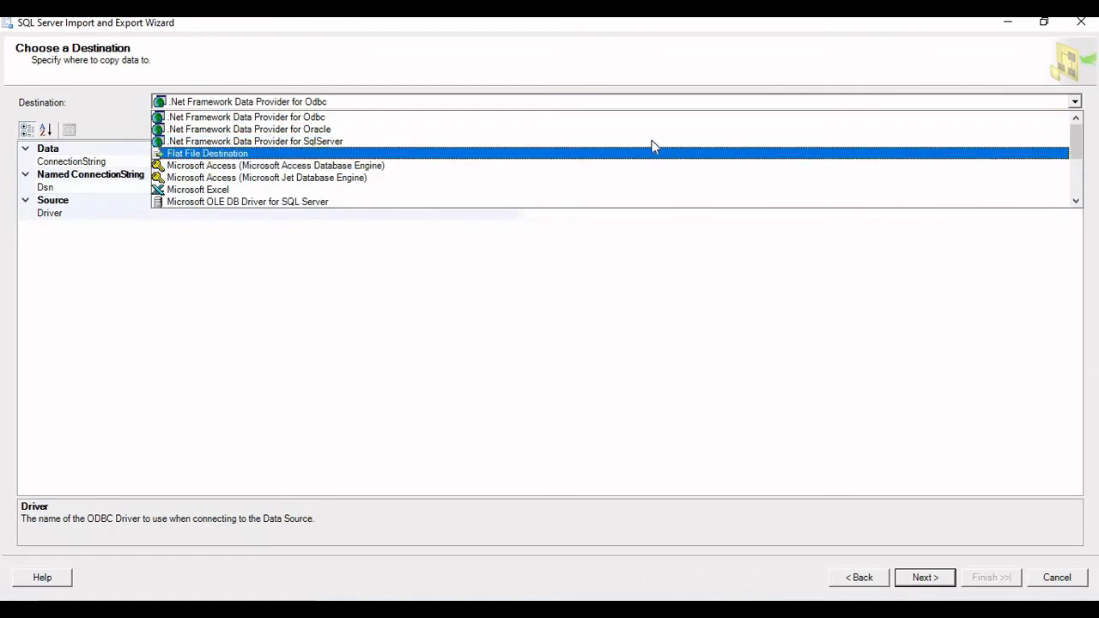
{"action": "scroll", "coordinate": [651, 146], "scroll_direction": "down", "scroll_amount": 2}
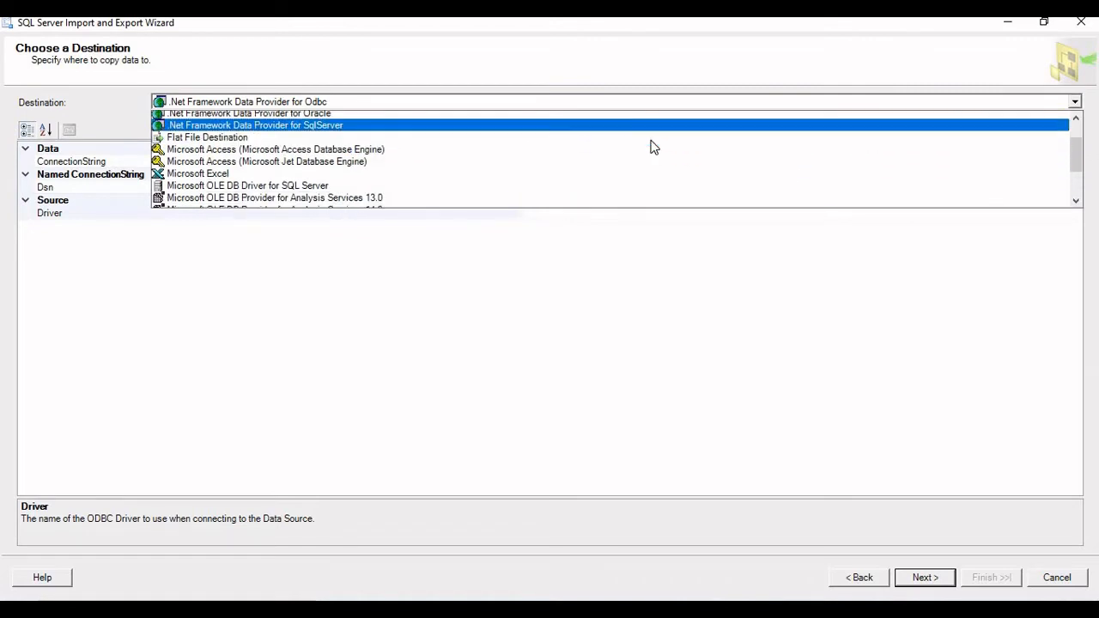
{"action": "scroll", "coordinate": [555, 149], "scroll_direction": "up", "scroll_amount": 3}
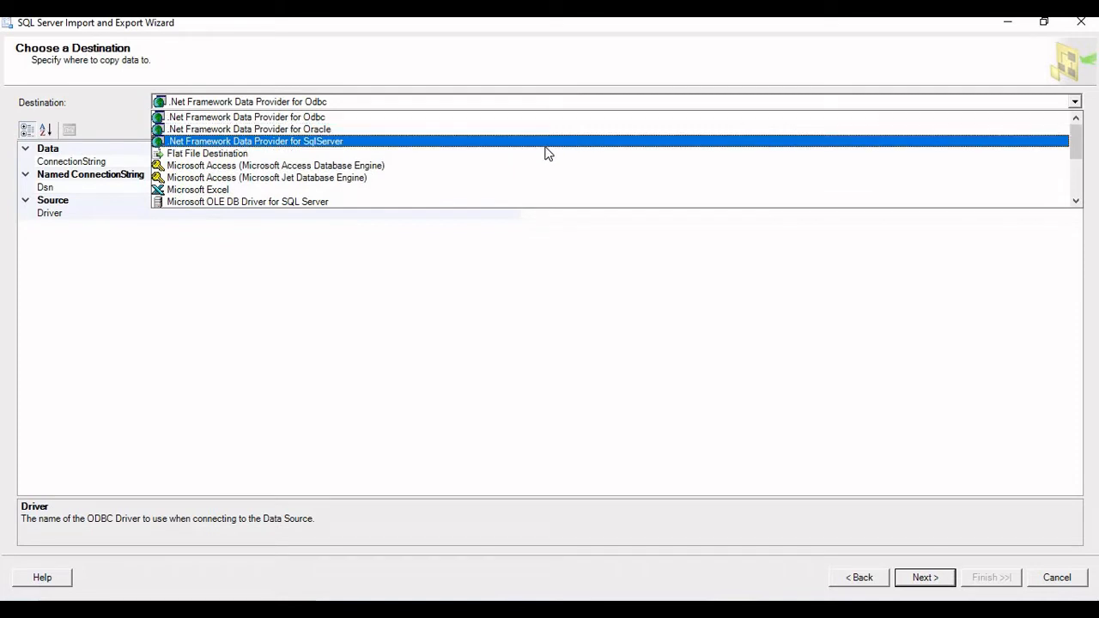
{"action": "scroll", "coordinate": [544, 153], "scroll_direction": "down", "scroll_amount": 3}
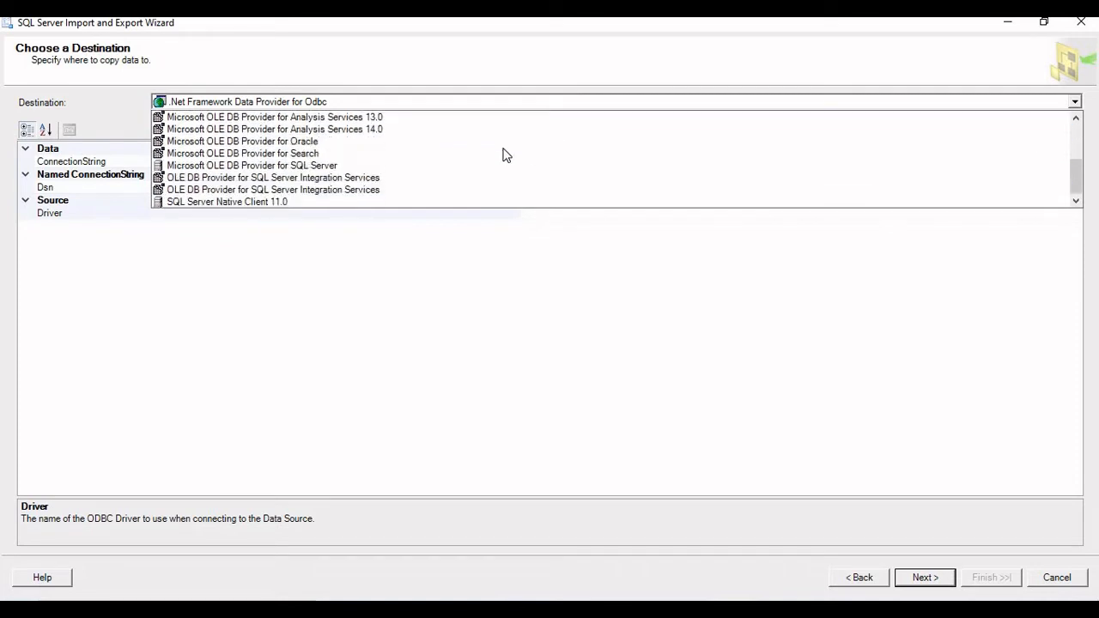
{"action": "left_click", "coordinate": [296, 165]}
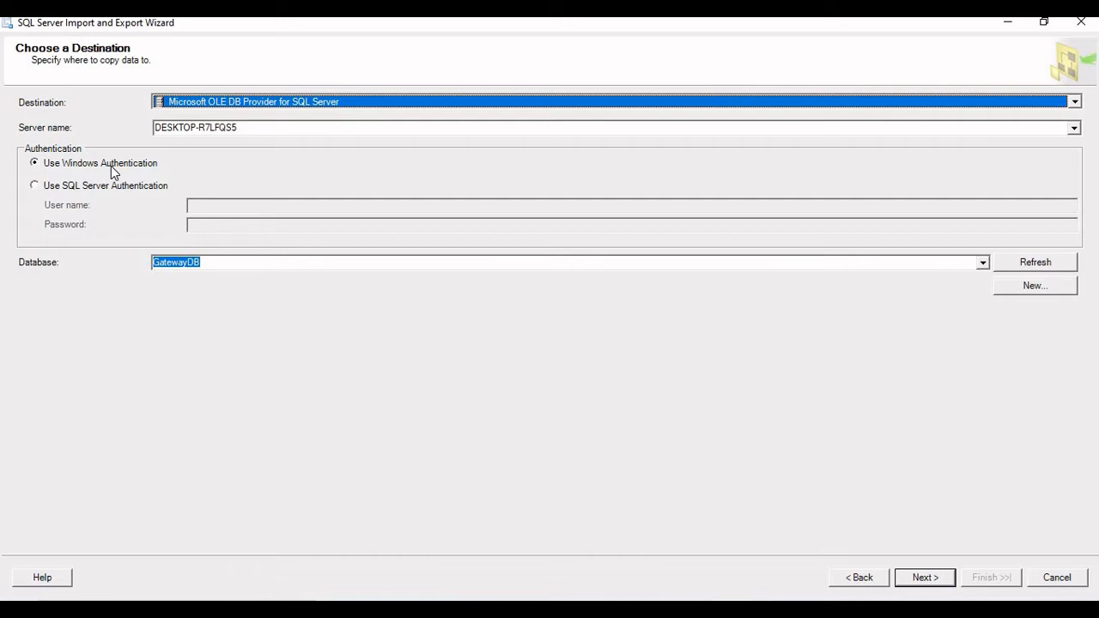
{"action": "left_click", "coordinate": [214, 260]}
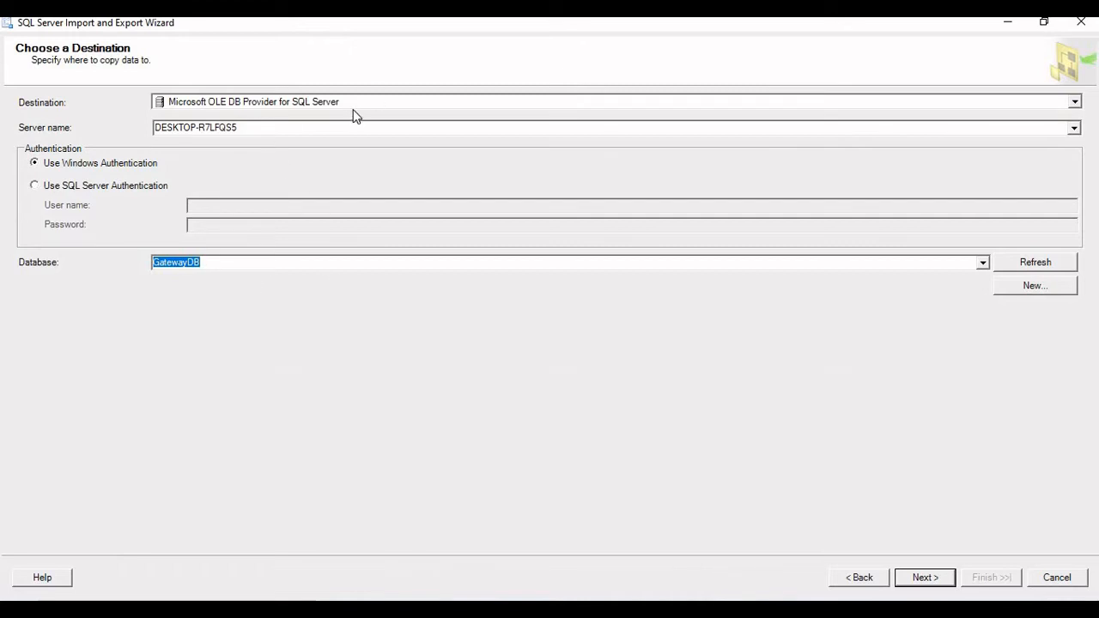
{"action": "left_click", "coordinate": [898, 575]}
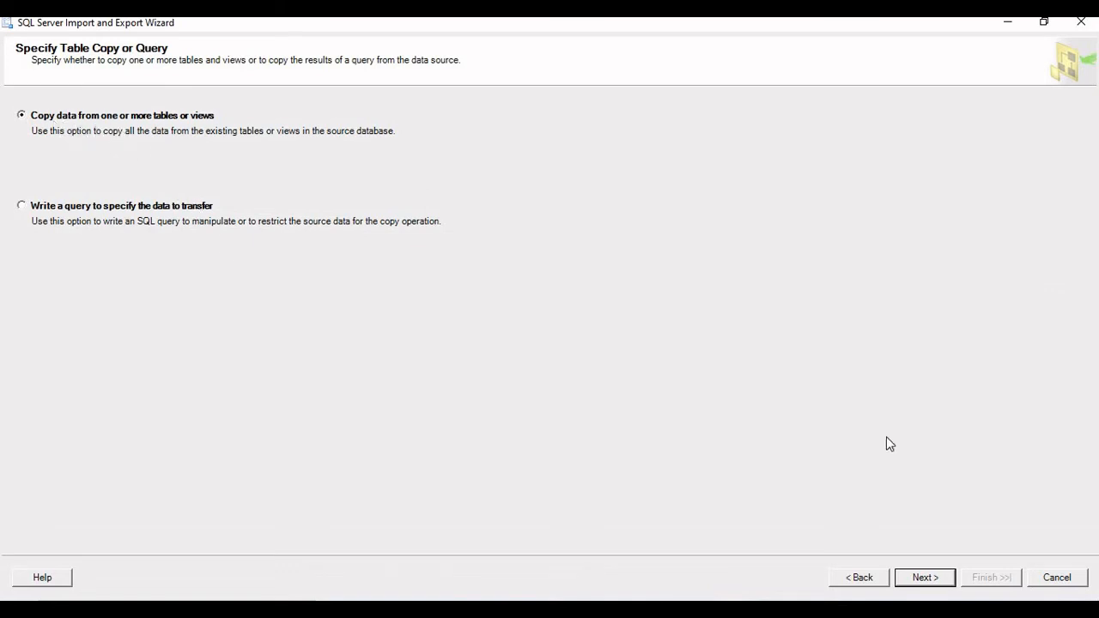
- Choose to copy data from tables or views and include all five sources: Orders$, People$, Returns$ and both FilterDatabase entries
{"action": "left_click", "coordinate": [917, 578]}
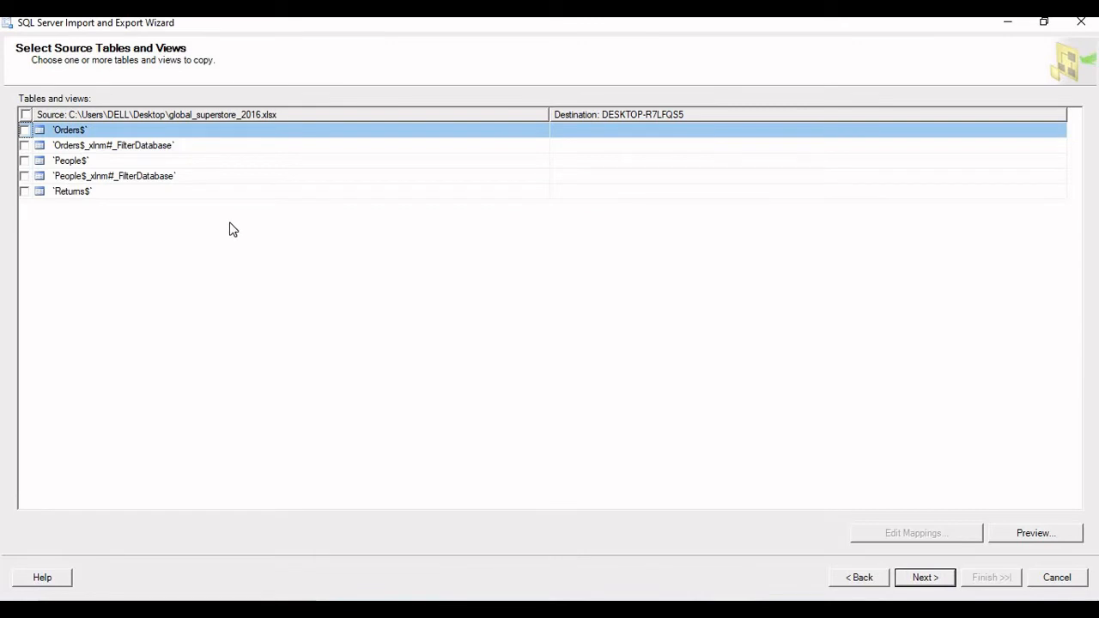
{"action": "left_click", "coordinate": [25, 129]}
{"action": "left_click", "coordinate": [25, 145]}
{"action": "left_click", "coordinate": [24, 161]}
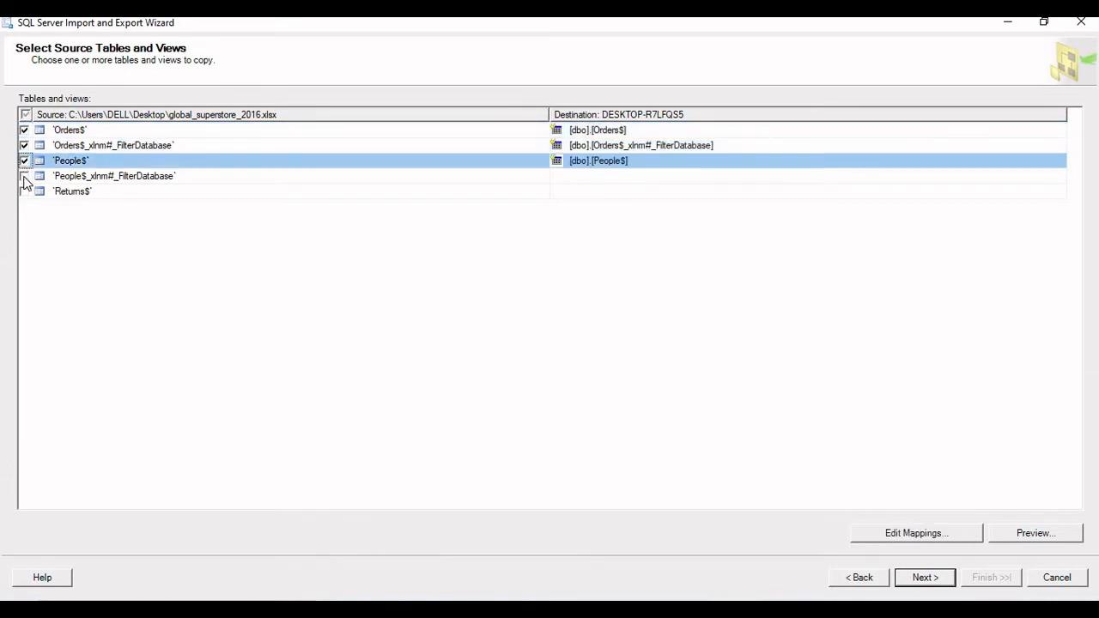
{"action": "left_click", "coordinate": [25, 176]}
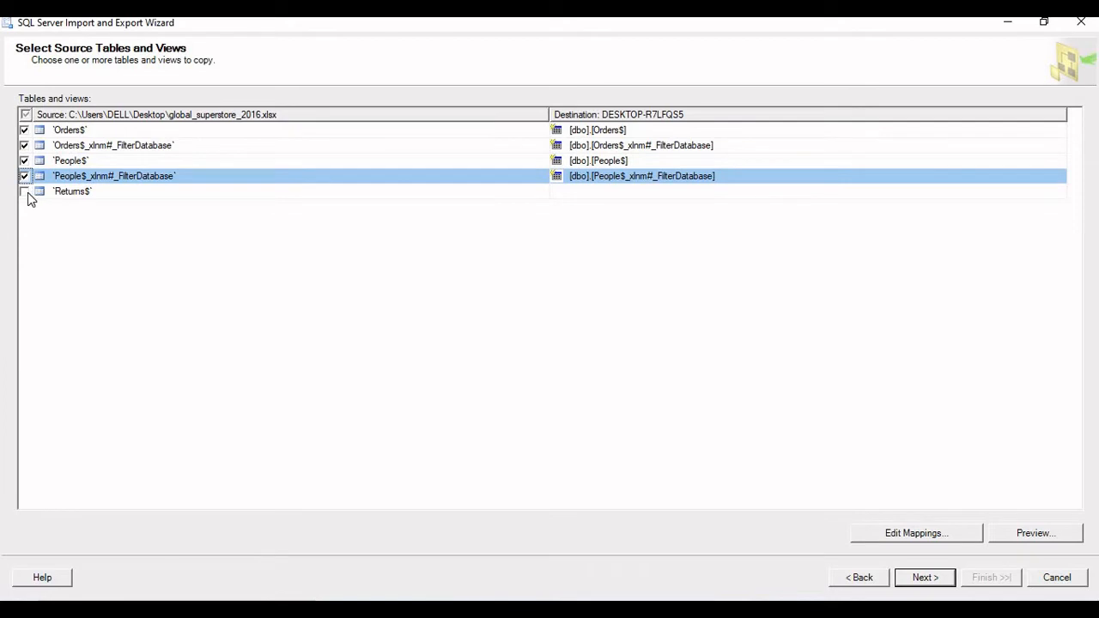
{"action": "left_click", "coordinate": [26, 192]}
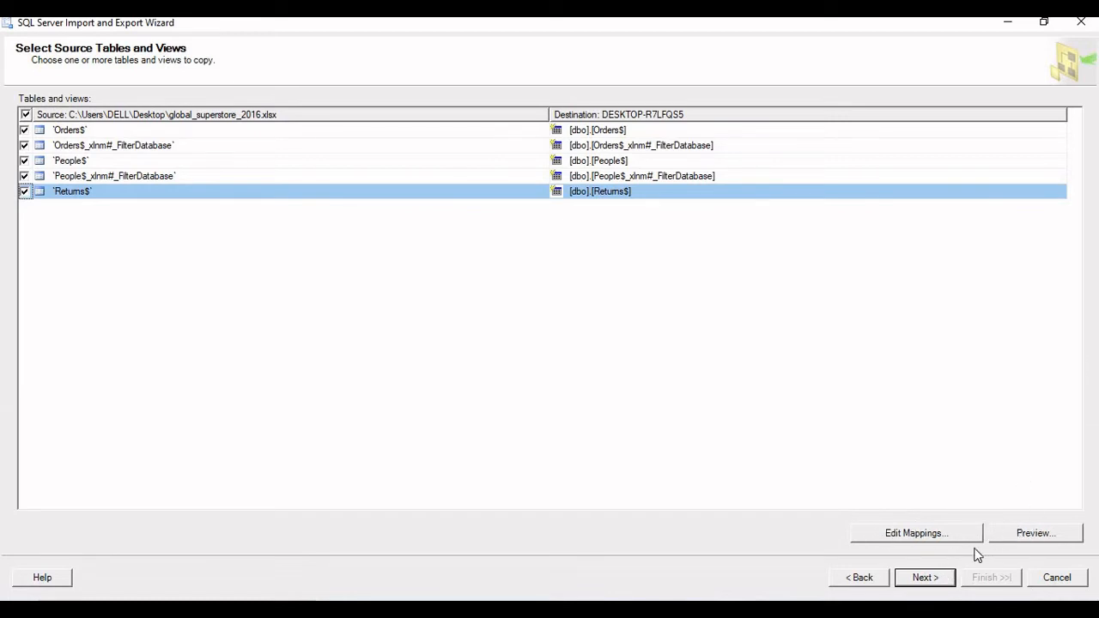
{"action": "left_click", "coordinate": [925, 578]}
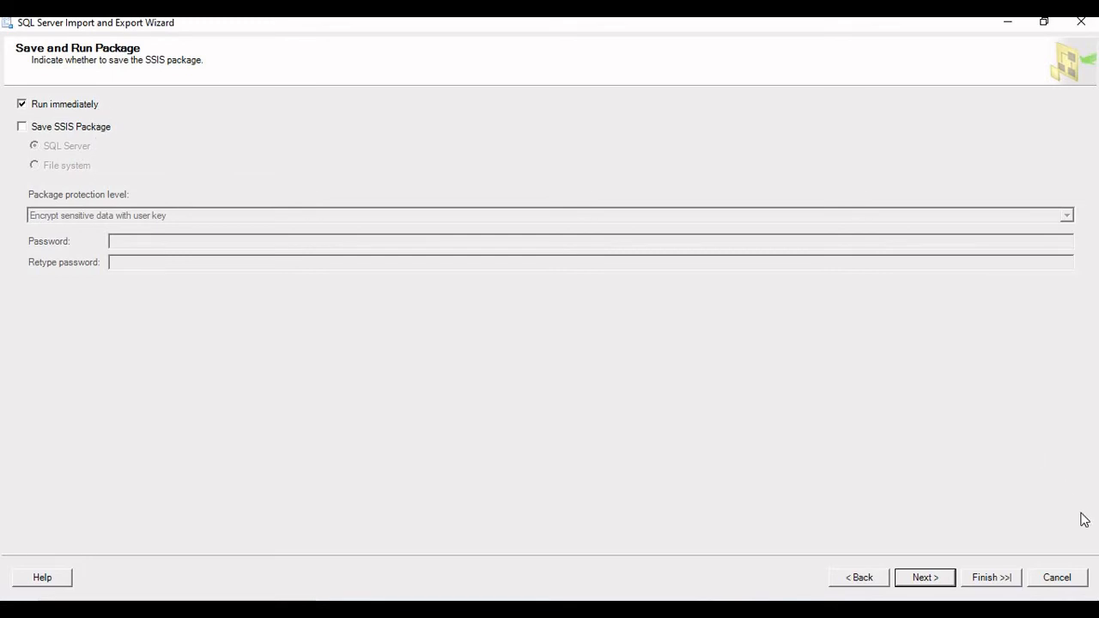
- Run the import package immediately without saving it, and close the wizard when it finishes
{"action": "left_click", "coordinate": [938, 577]}
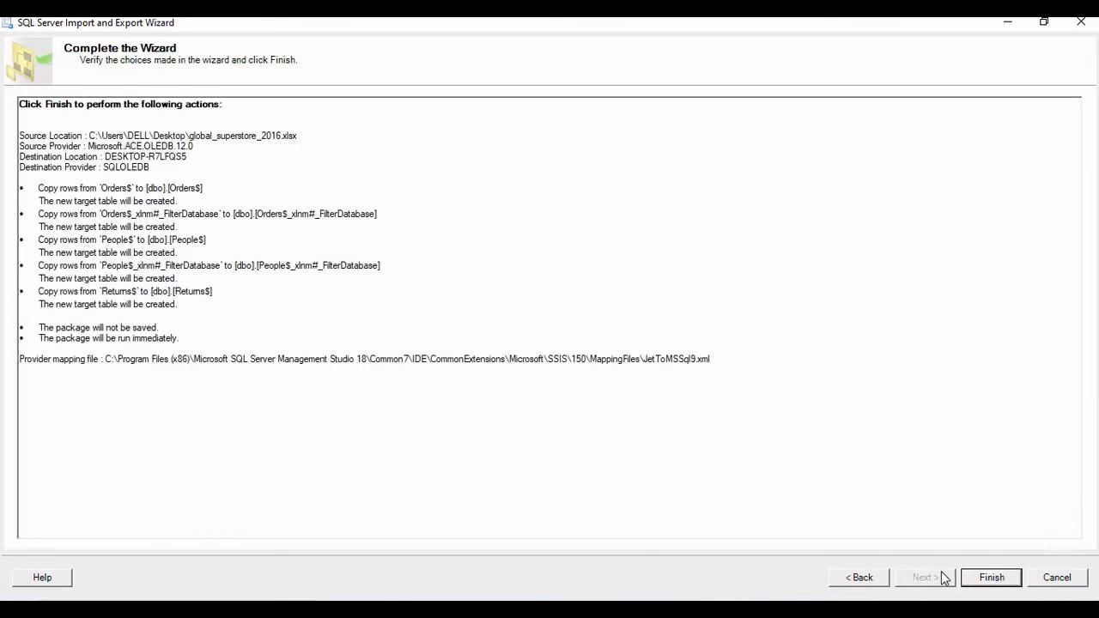
{"action": "left_click", "coordinate": [992, 577]}
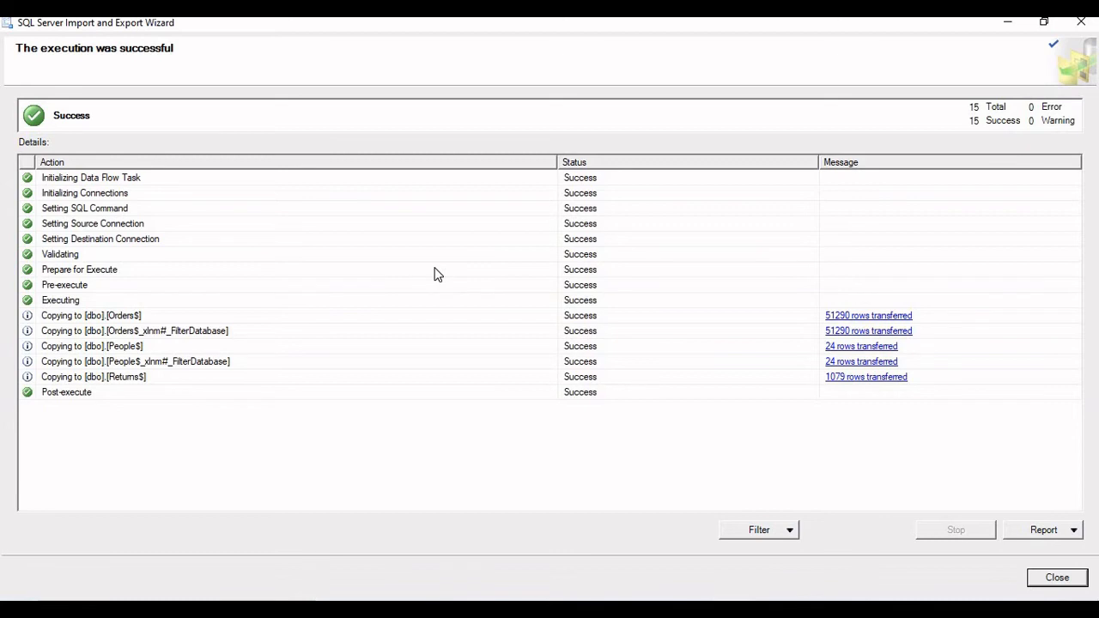
{"action": "left_click", "coordinate": [1055, 577]}
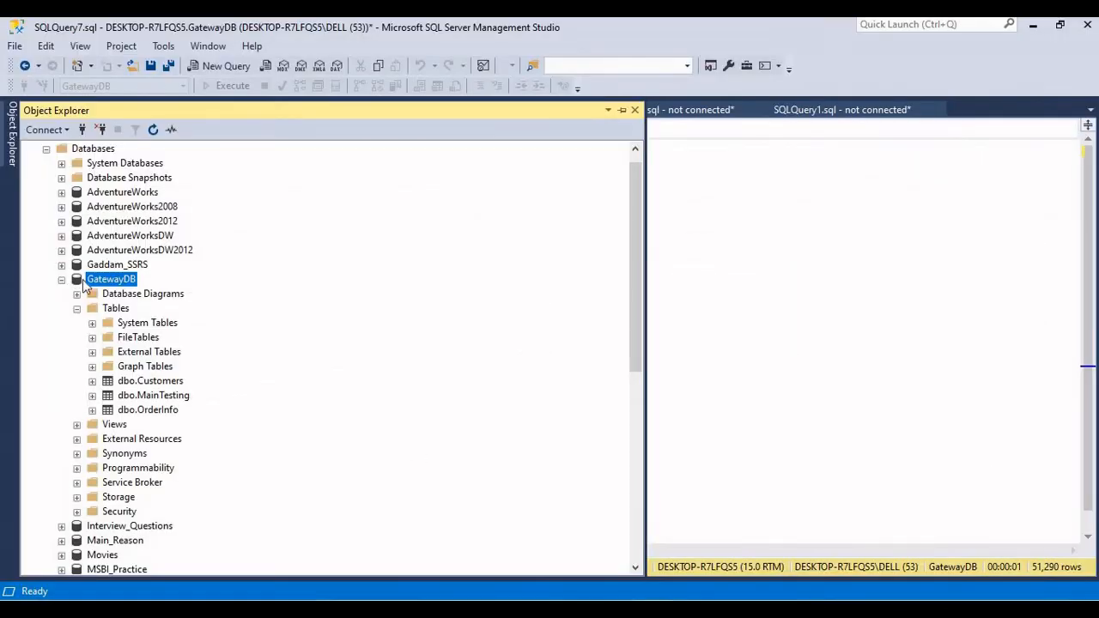
- Refresh the database objects and expand GatewayDB's Tables to check the imported Orders$, People$ and Returns$ tables
{"action": "left_click", "coordinate": [153, 129]}
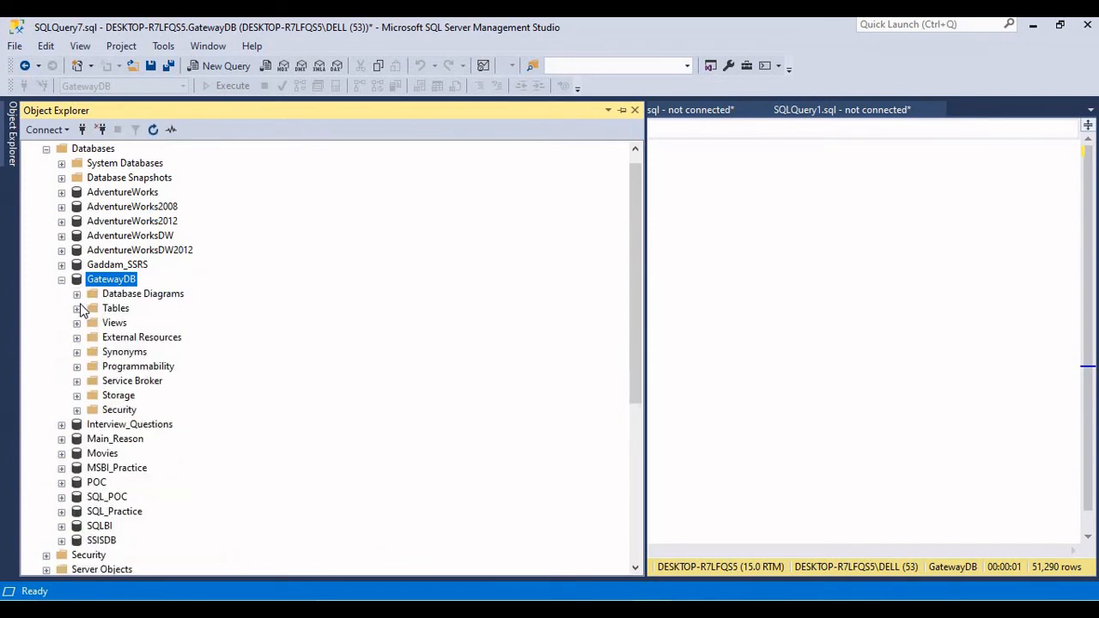
{"action": "left_click", "coordinate": [77, 308]}
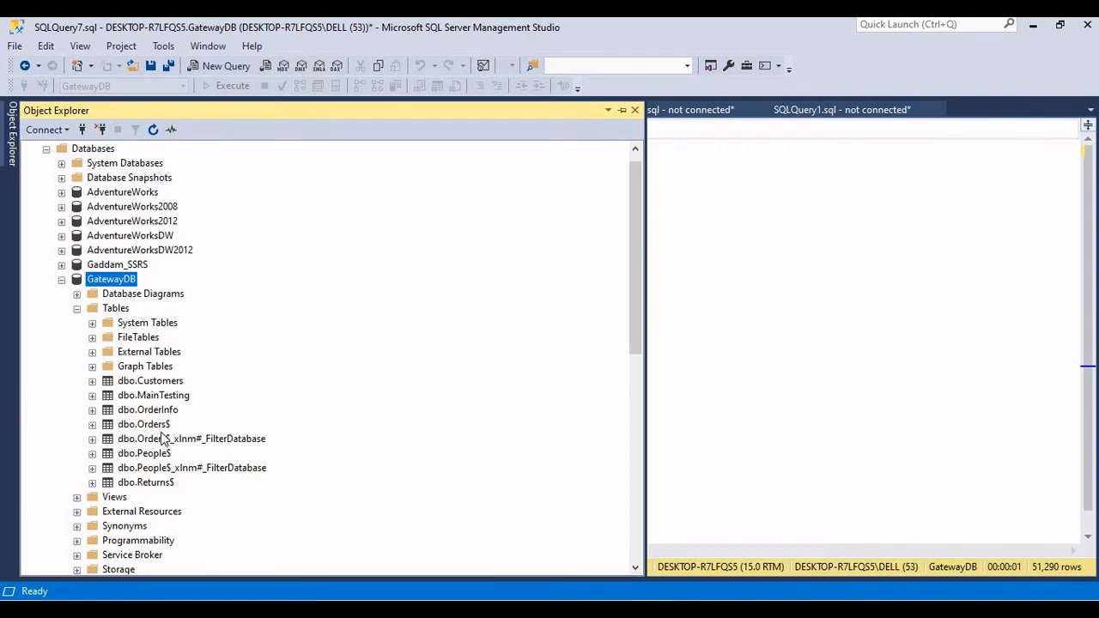
{"action": "left_click", "coordinate": [159, 426]}
{"action": "left_click", "coordinate": [155, 440]}
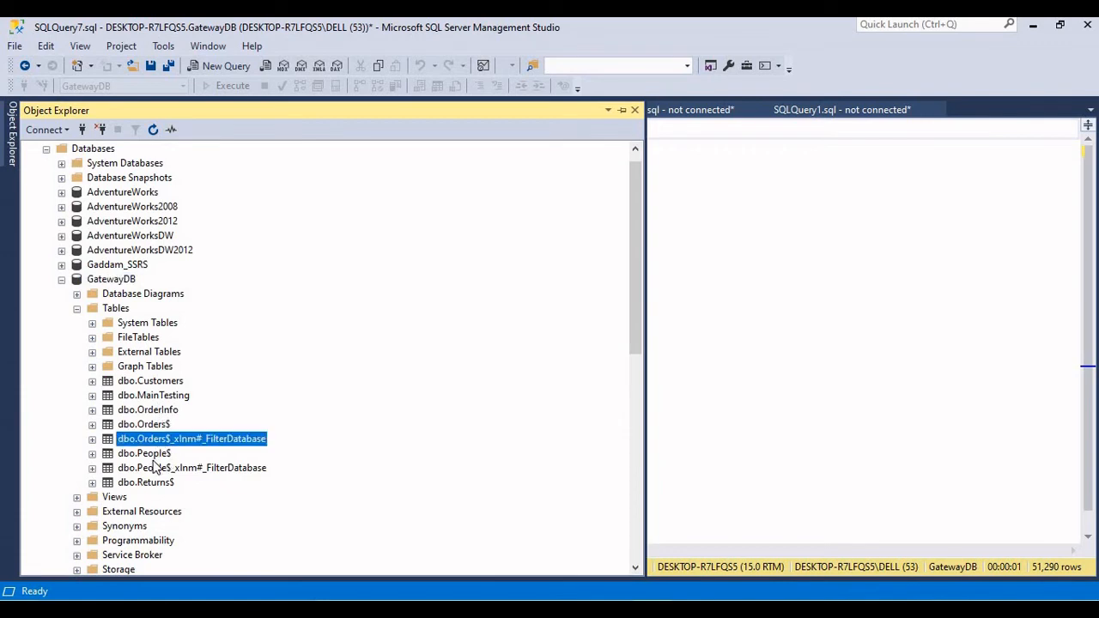
{"action": "key", "text": "Down"}
{"action": "key", "text": "Down"}
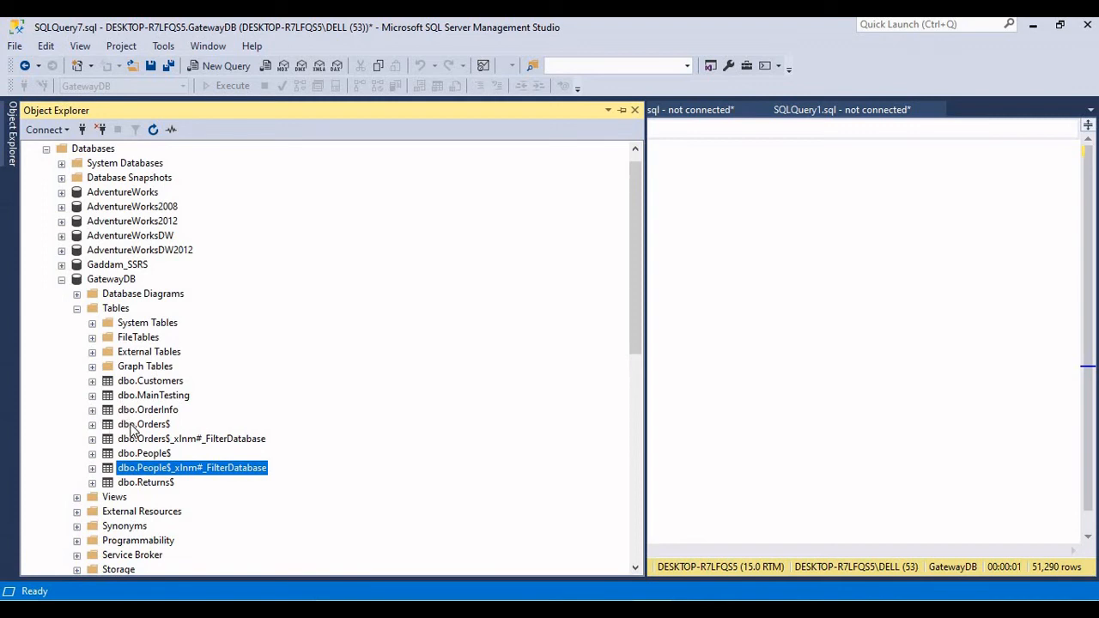
- Write and execute the query SELECT * FROM [dbo].[Orders$], inserting the table's name from GatewayDB's table list
{"action": "left_click_drag", "start_coordinate": [133, 429], "coordinate": [790, 436]}
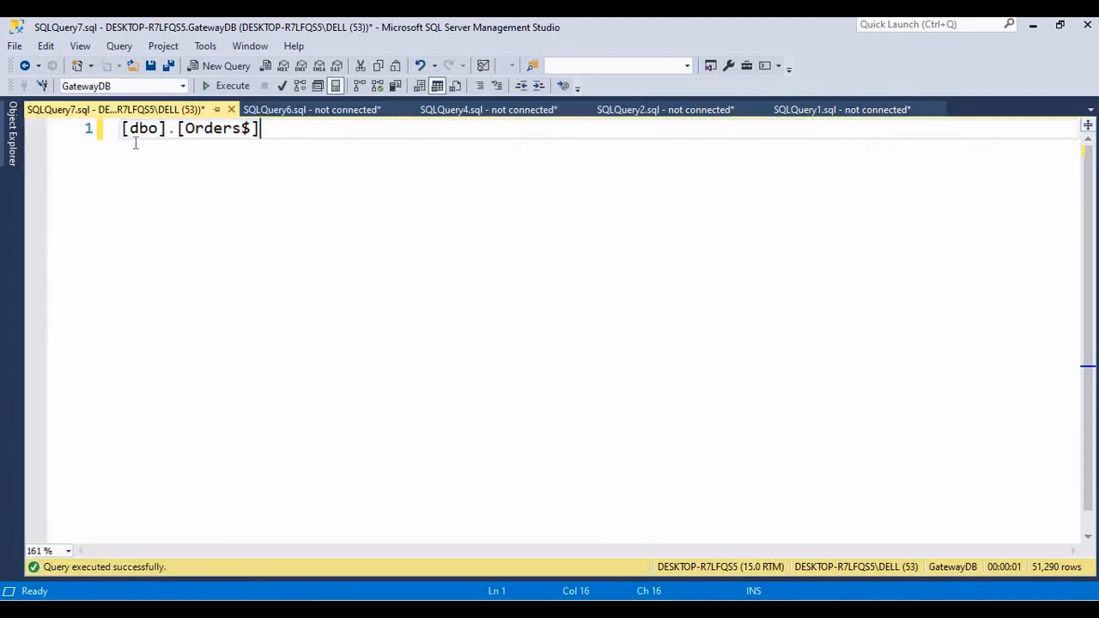
{"action": "left_click", "coordinate": [129, 140]}
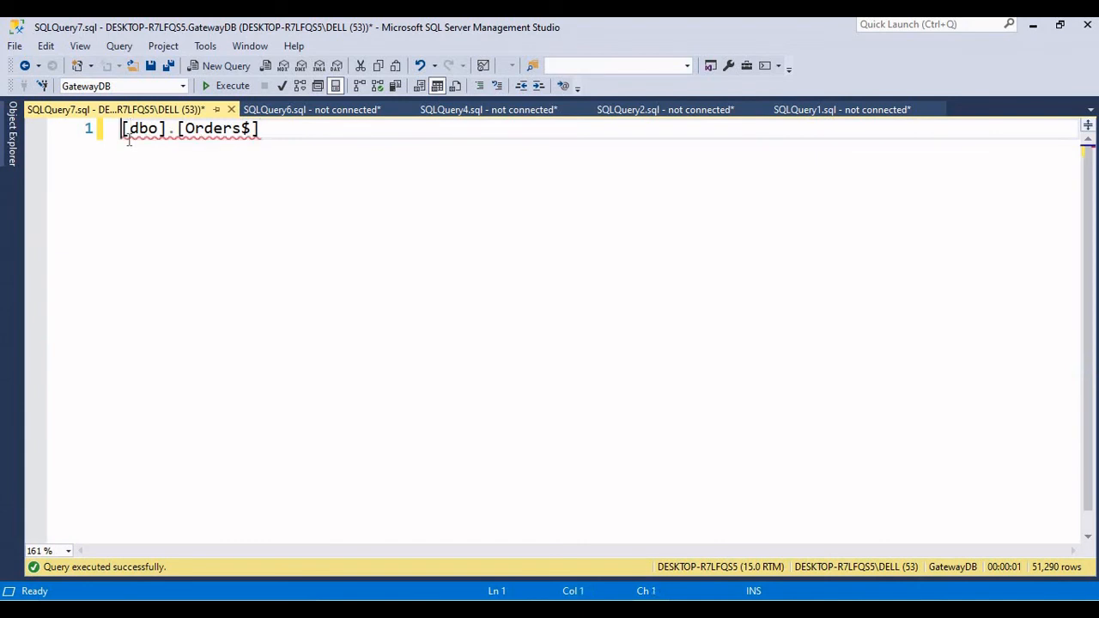
{"action": "type", "text": "SELECT "}
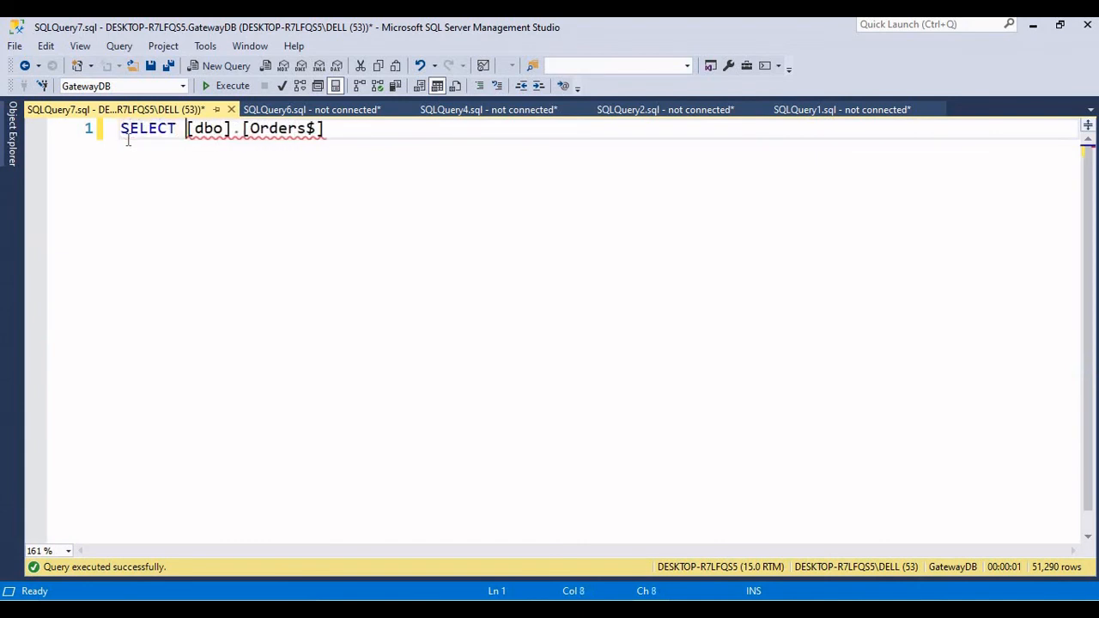
{"action": "type", "text": "* FROM"}
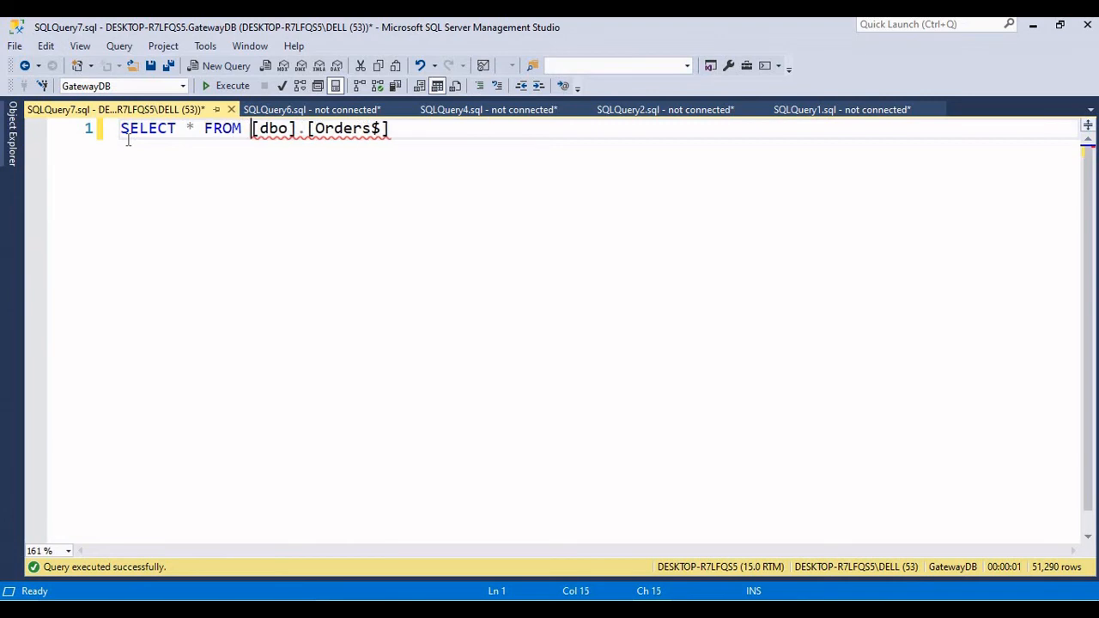
{"action": "left_click", "coordinate": [207, 89]}
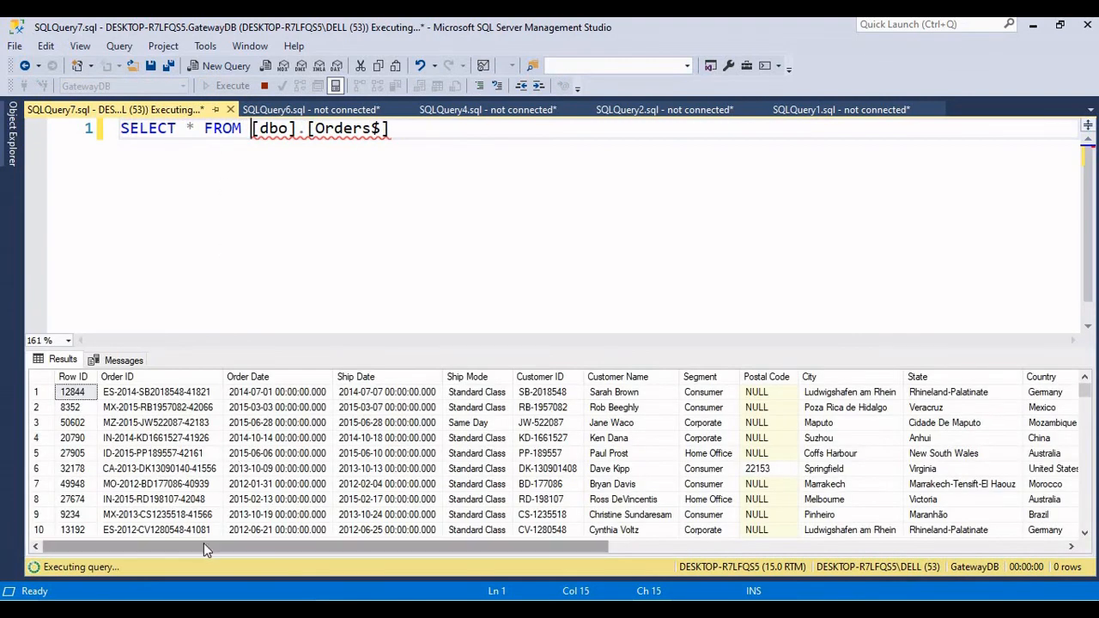
- Examine the imported order records across the query result columns, from Row ID through Order Priority
{"action": "left_click_drag", "start_coordinate": [203, 549], "coordinate": [652, 558]}
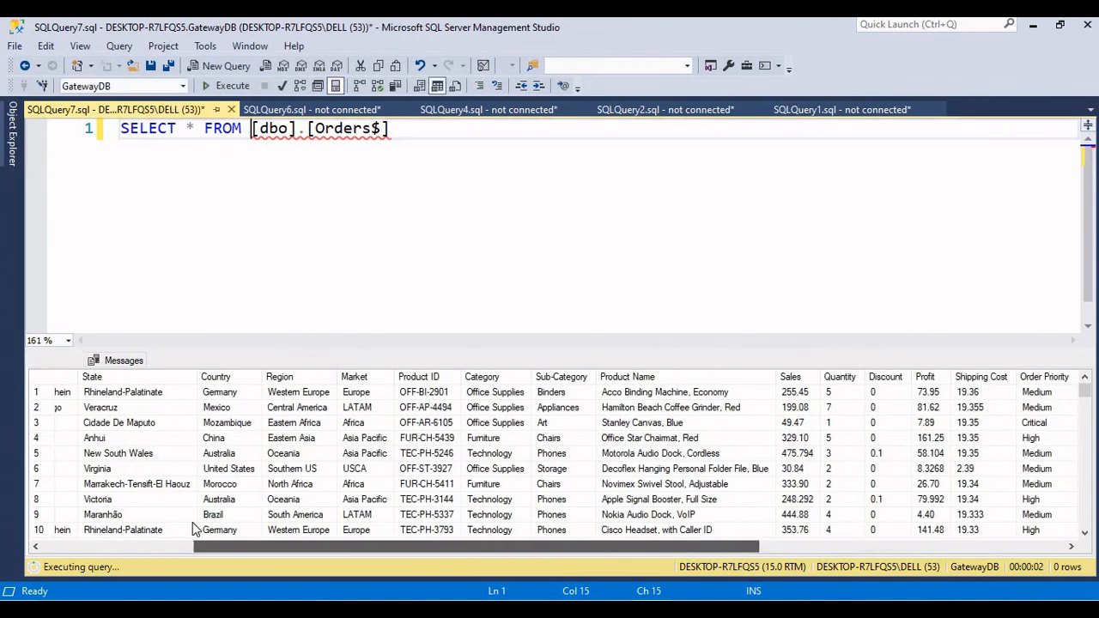
{"action": "left_click_drag", "start_coordinate": [193, 522], "coordinate": [212, 539]}
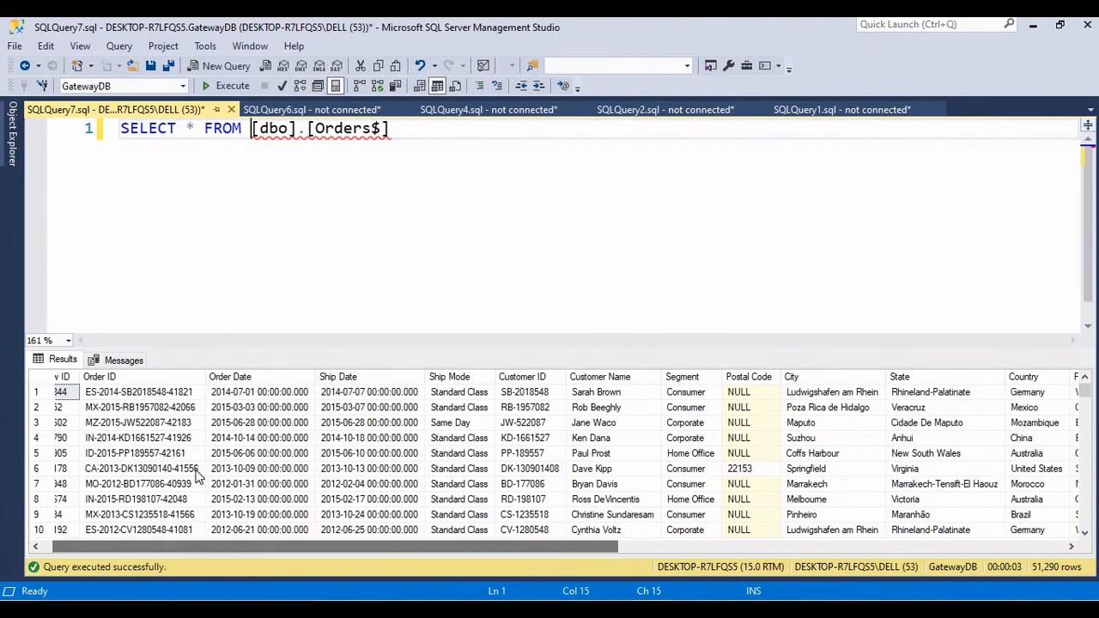
{"action": "left_click_drag", "start_coordinate": [172, 422], "coordinate": [695, 555]}
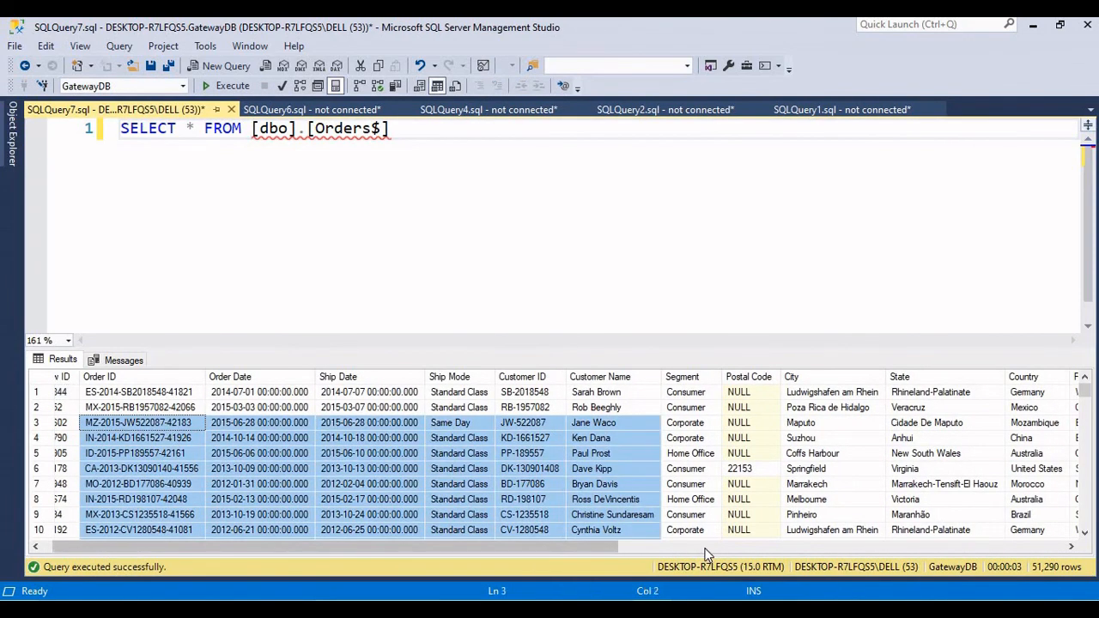
{"action": "left_click", "coordinate": [705, 547]}
{"action": "left_click_drag", "start_coordinate": [600, 549], "coordinate": [275, 513]}
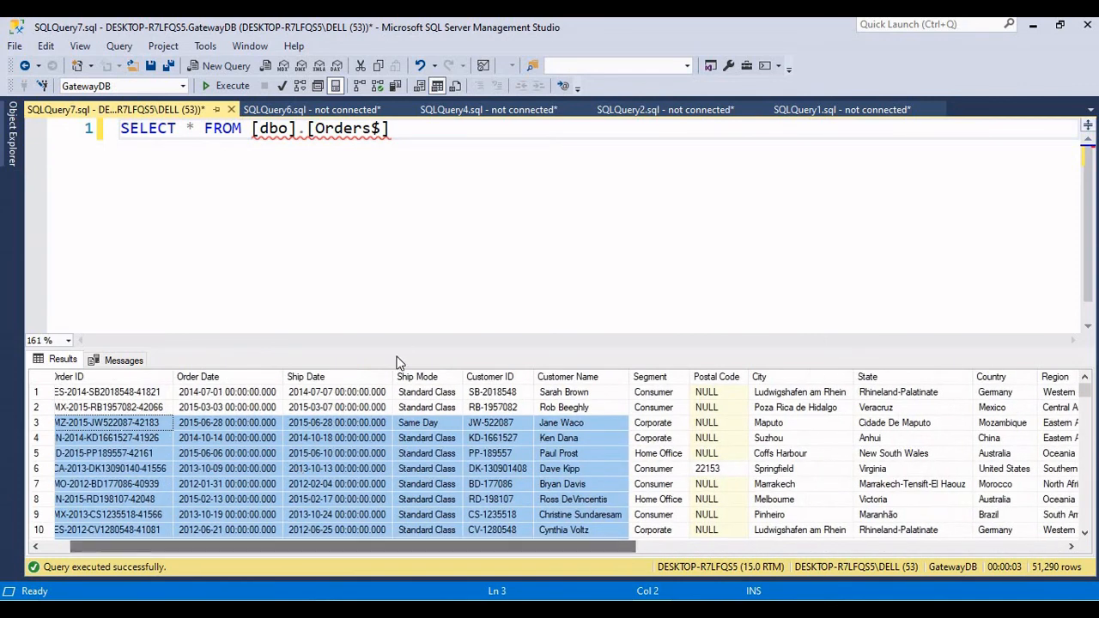